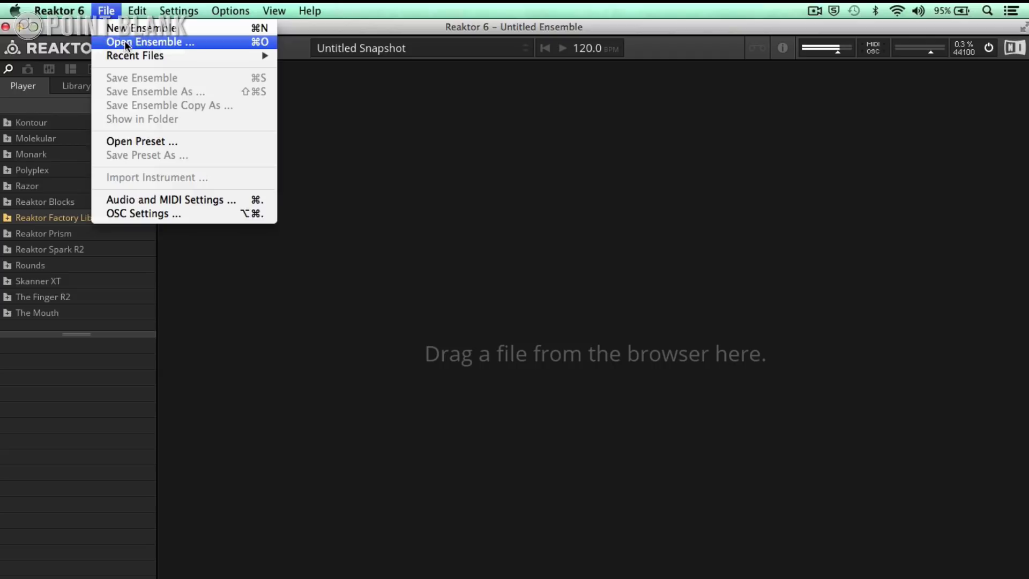
click(432, 175)
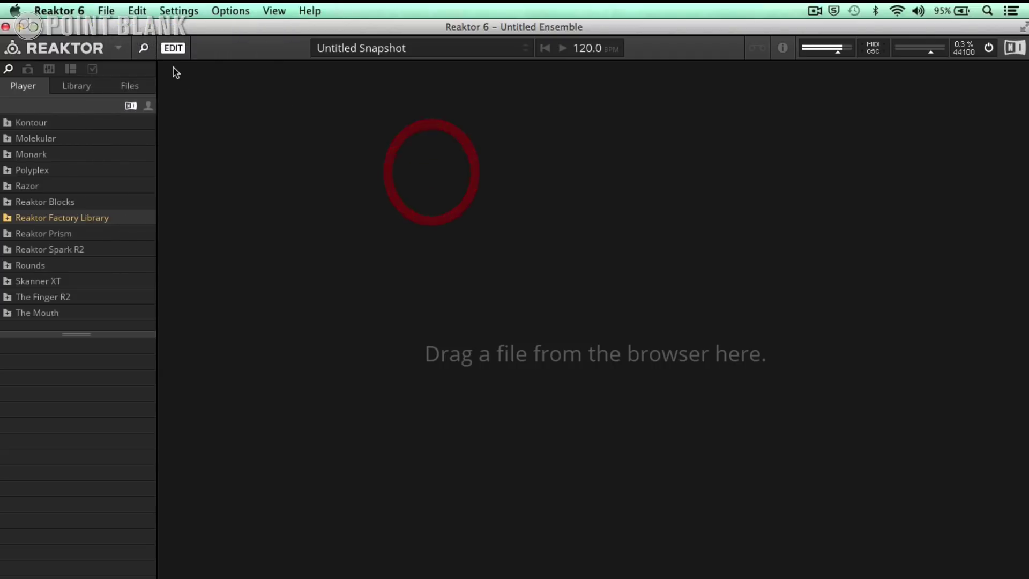
click(117, 48)
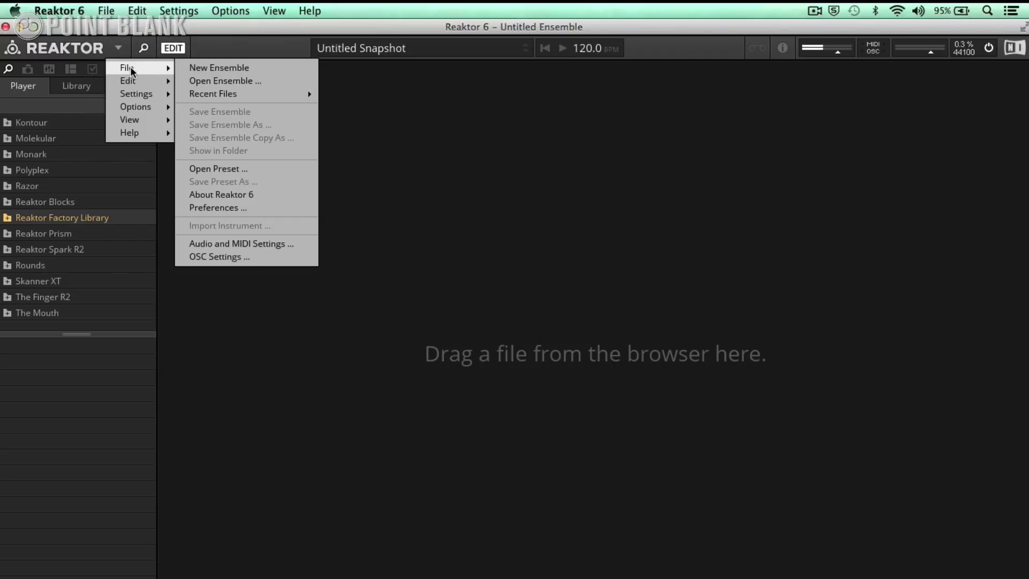
click(200, 338)
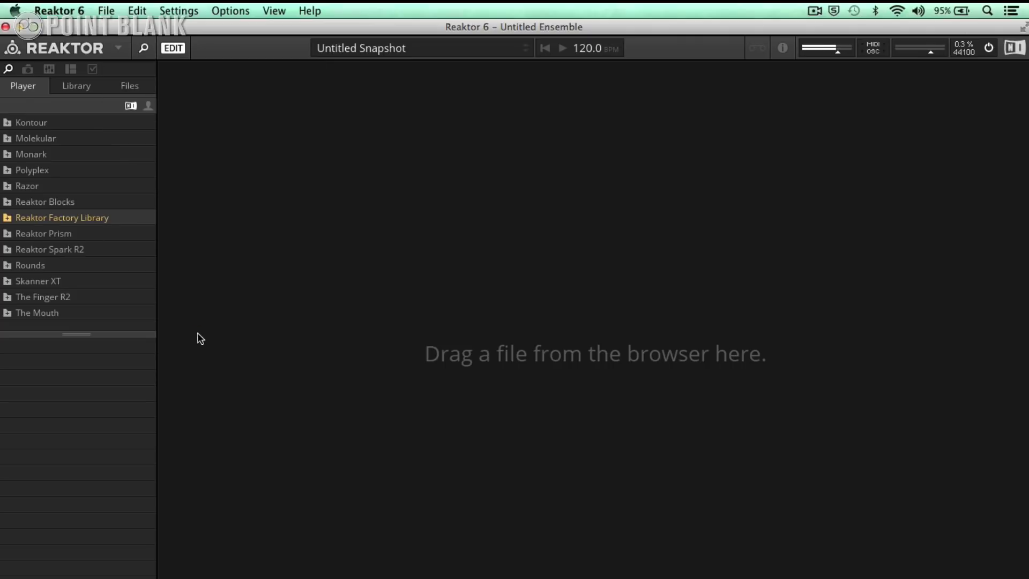
Load Echomania.ens from the Effects folder of the Reaktor Factory Library and switch off the audio engine
double_click(33, 218)
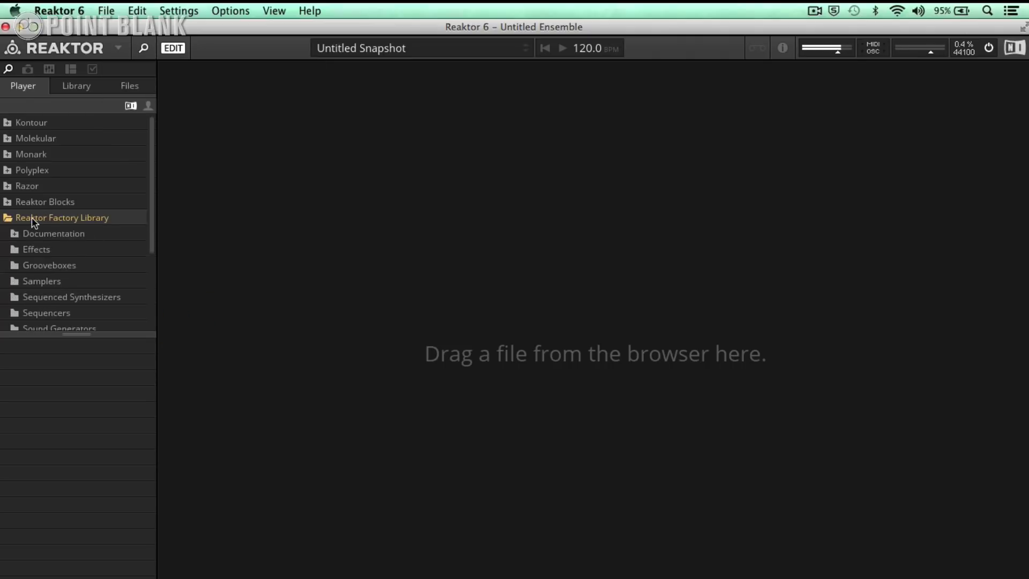
click(37, 250)
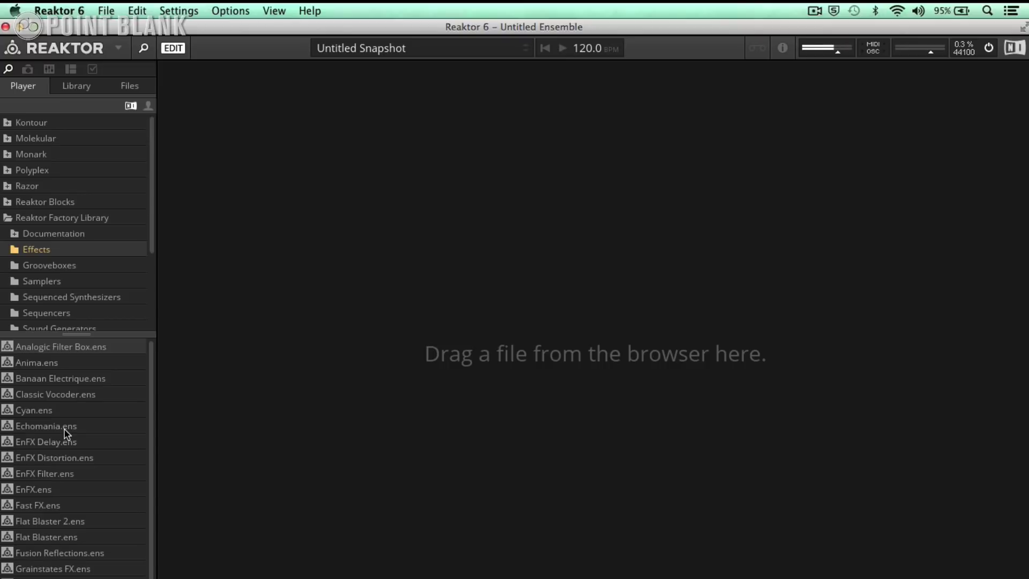
double_click(67, 429)
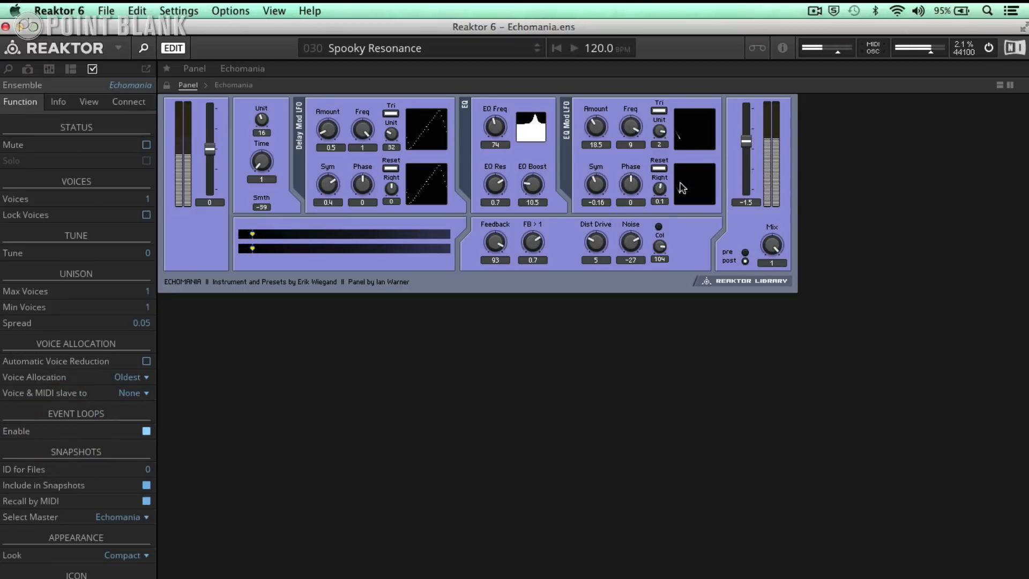
click(989, 48)
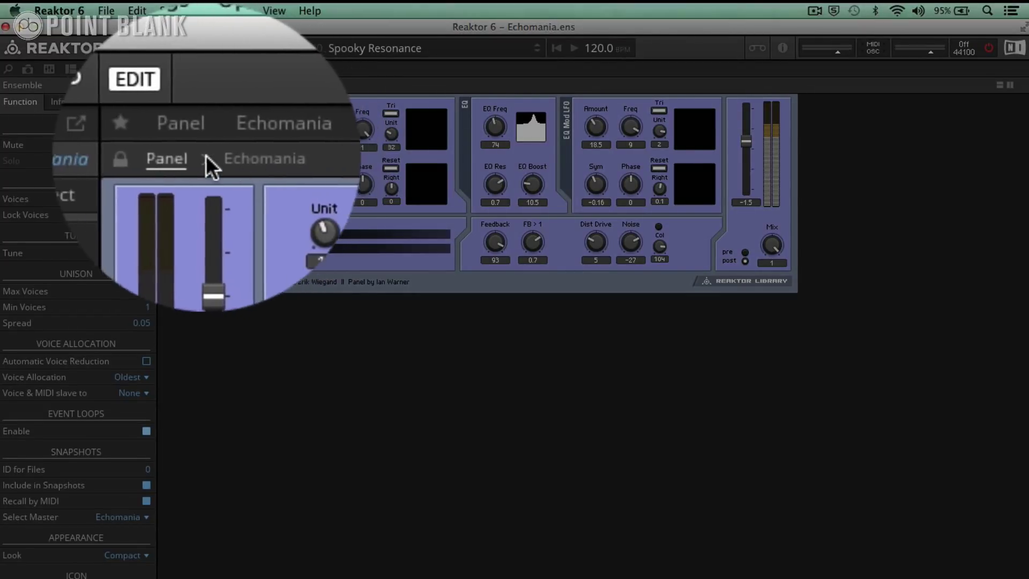
Open the Echomania ensemble structure and examine the Echomania instrument block
click(229, 155)
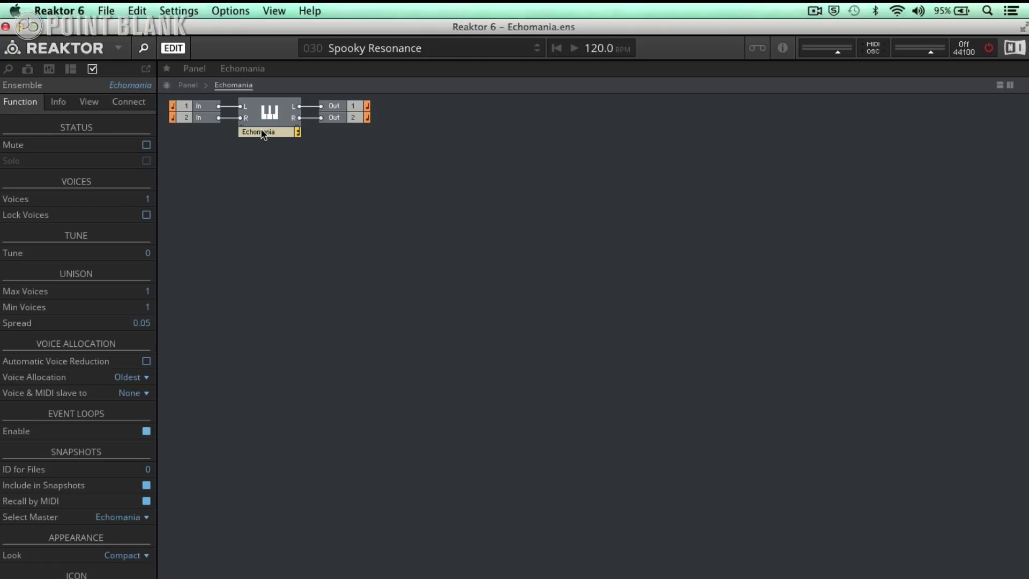
click(263, 134)
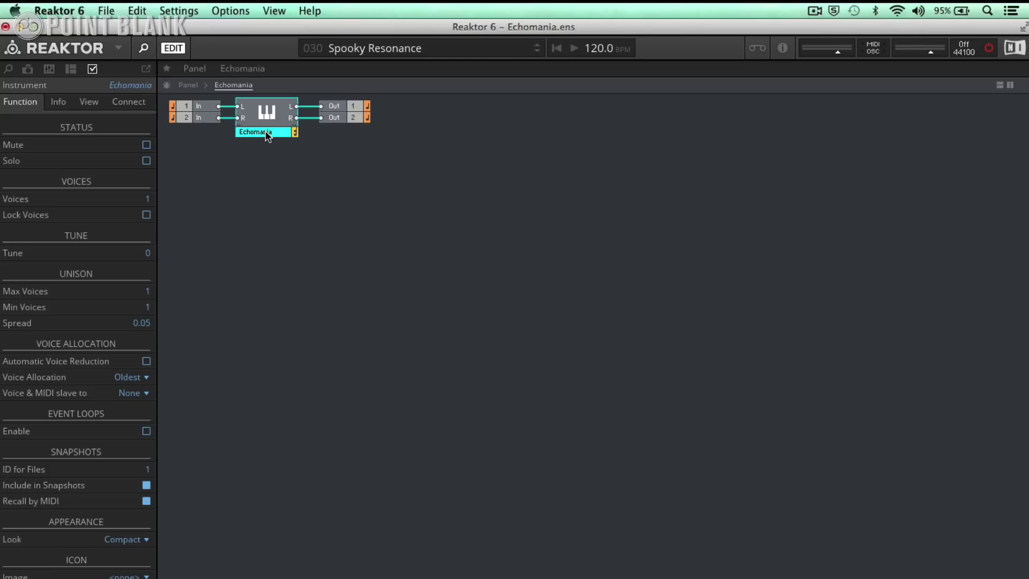
click(264, 149)
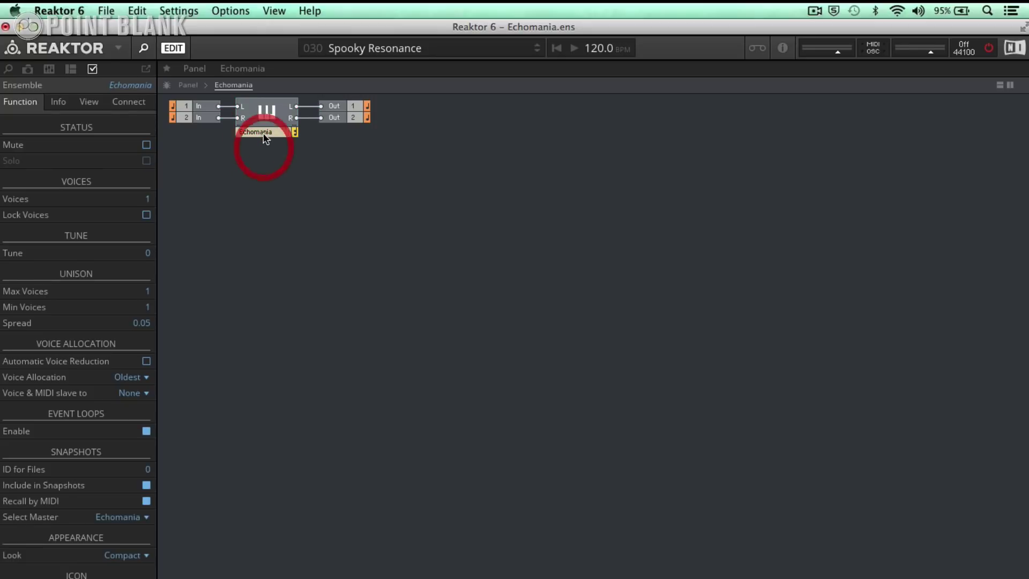
click(263, 132)
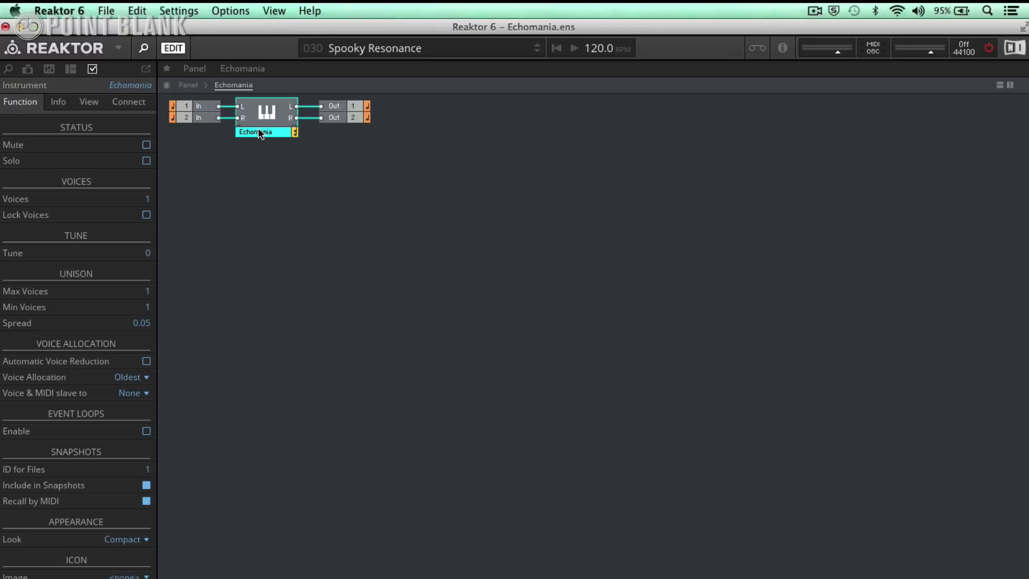
click(242, 163)
Inspect both input ports and both output ports wired to the Echomania instrument
click(206, 111)
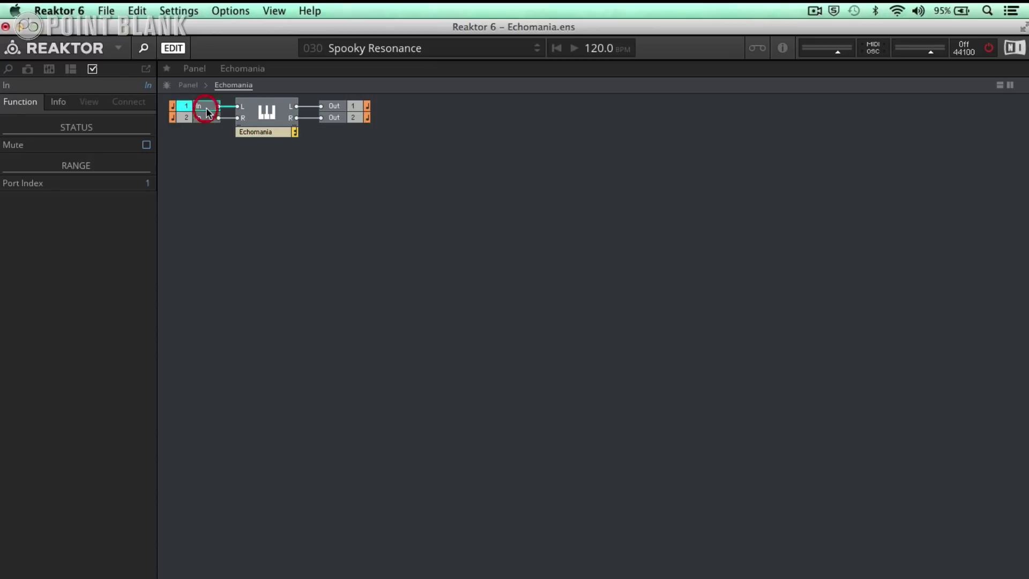
click(201, 117)
click(335, 106)
click(340, 120)
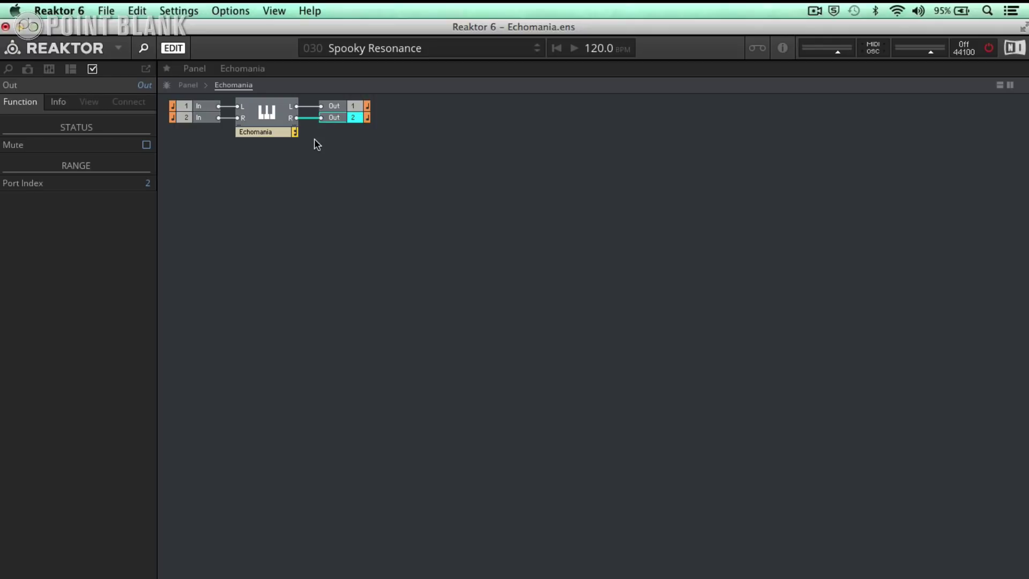
Compare the function properties of the ensemble with those of the Echomania instrument
click(267, 197)
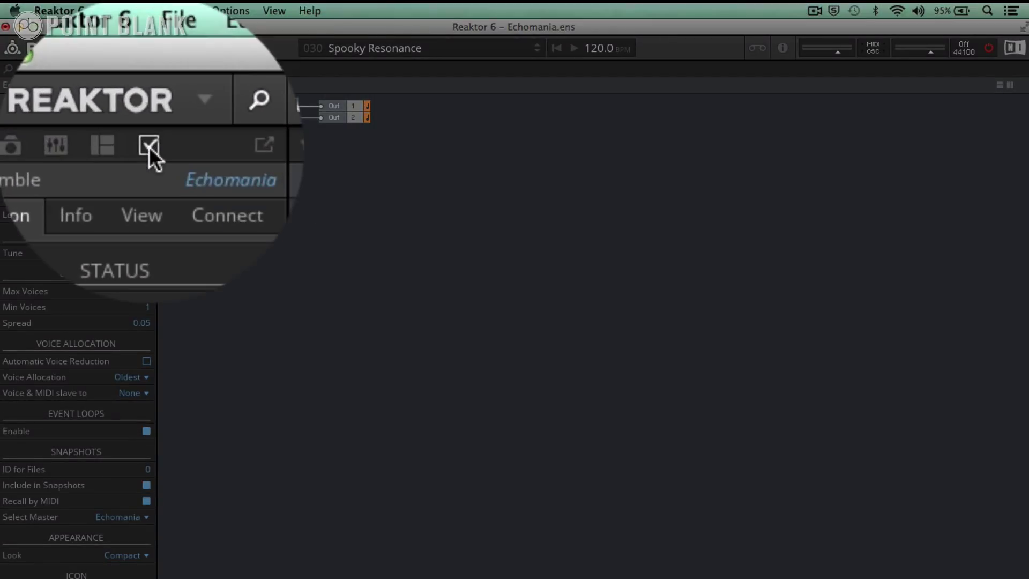
click(150, 147)
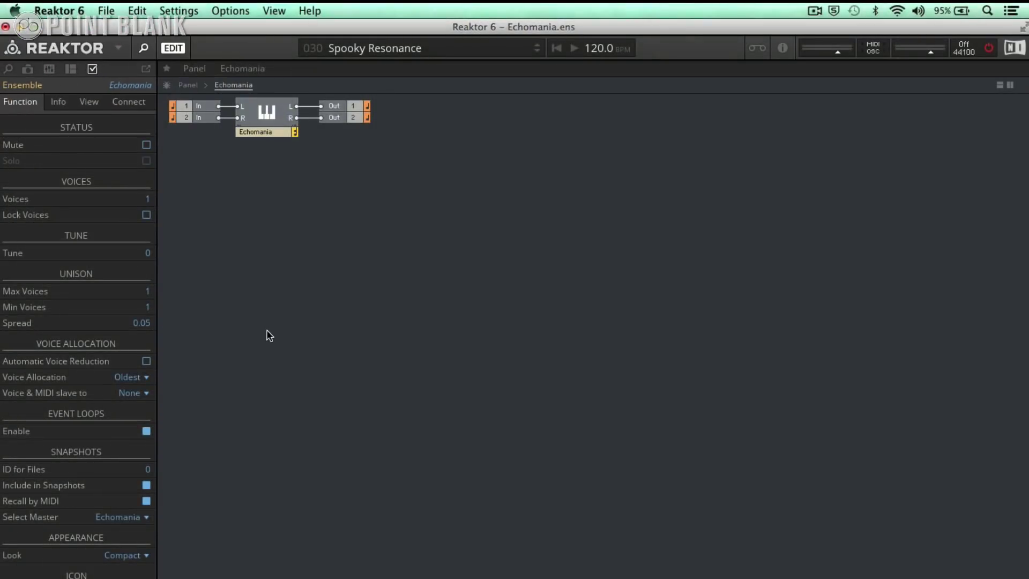
click(255, 132)
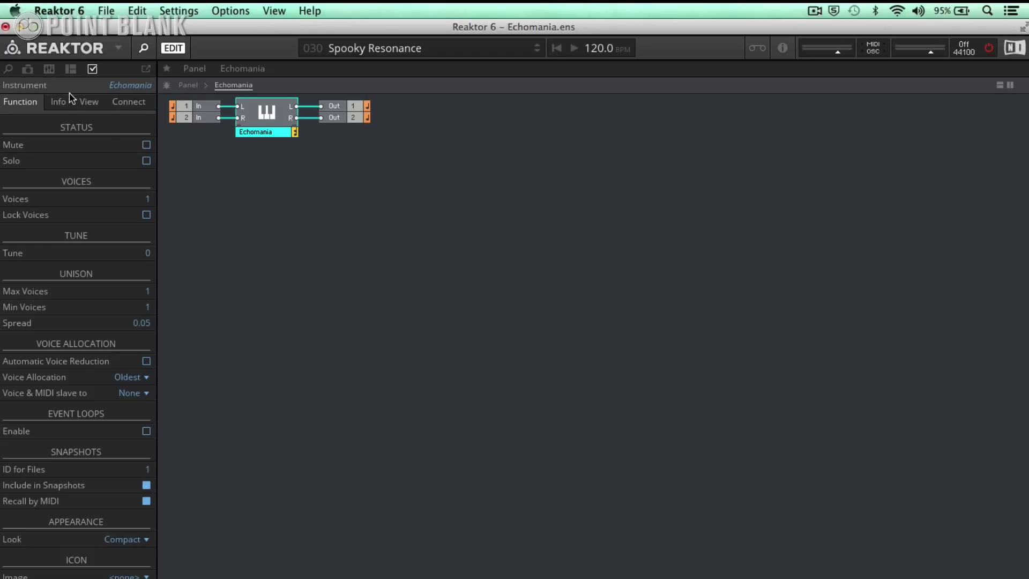
click(258, 161)
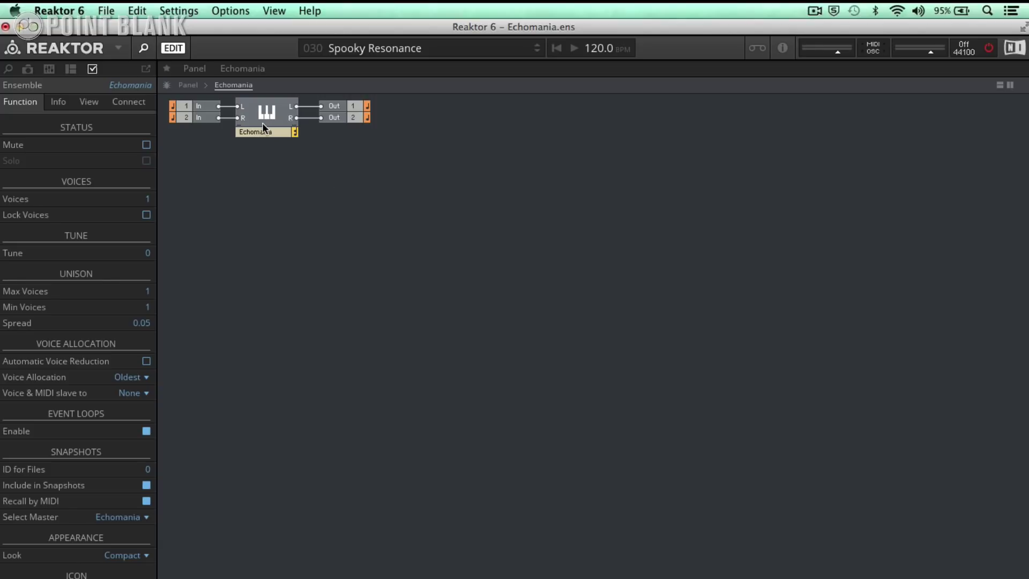
Look inside the Echomania instrument's internal structure and return to the ensemble level
double_click(263, 120)
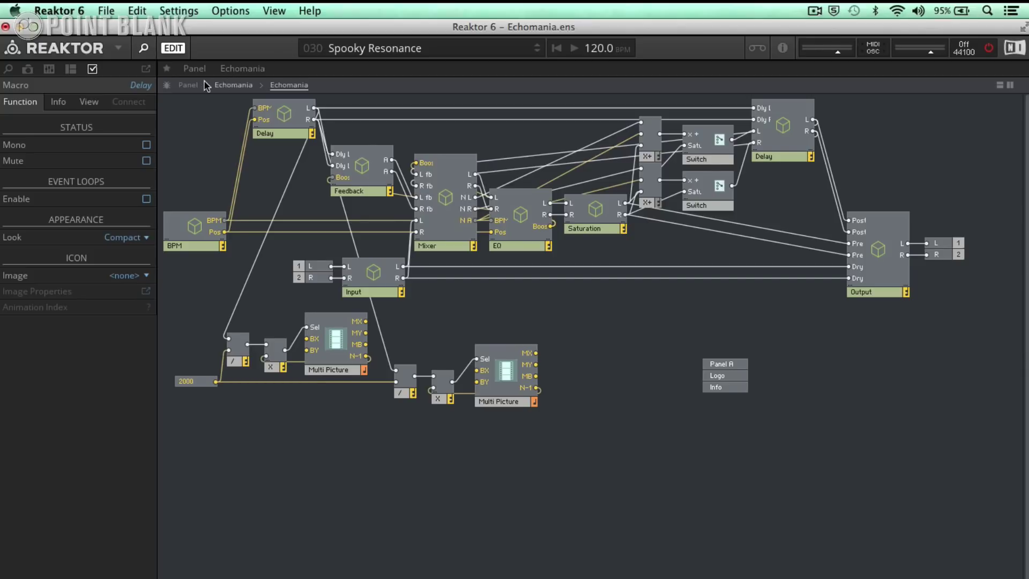
click(231, 85)
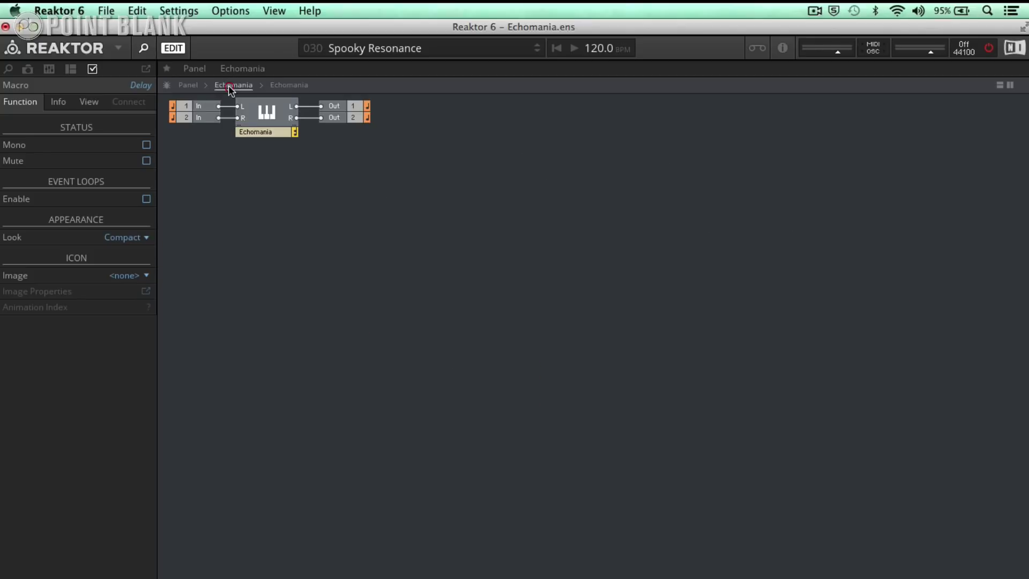
double_click(257, 111)
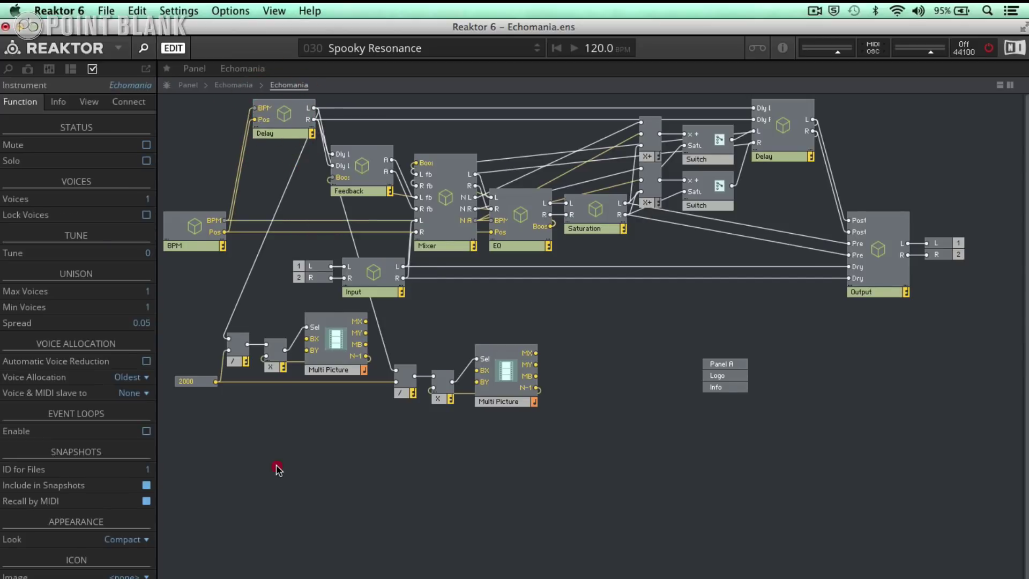
double_click(278, 470)
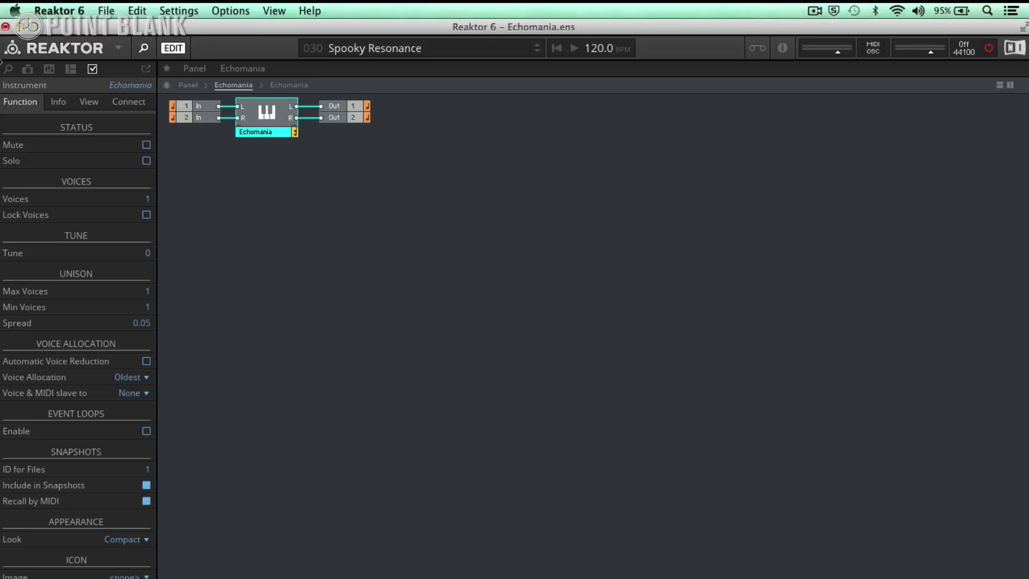
Load Junatik.ens from the factory Synthesizers folder without saving Echomania, and switch the audio engine on
click(8, 68)
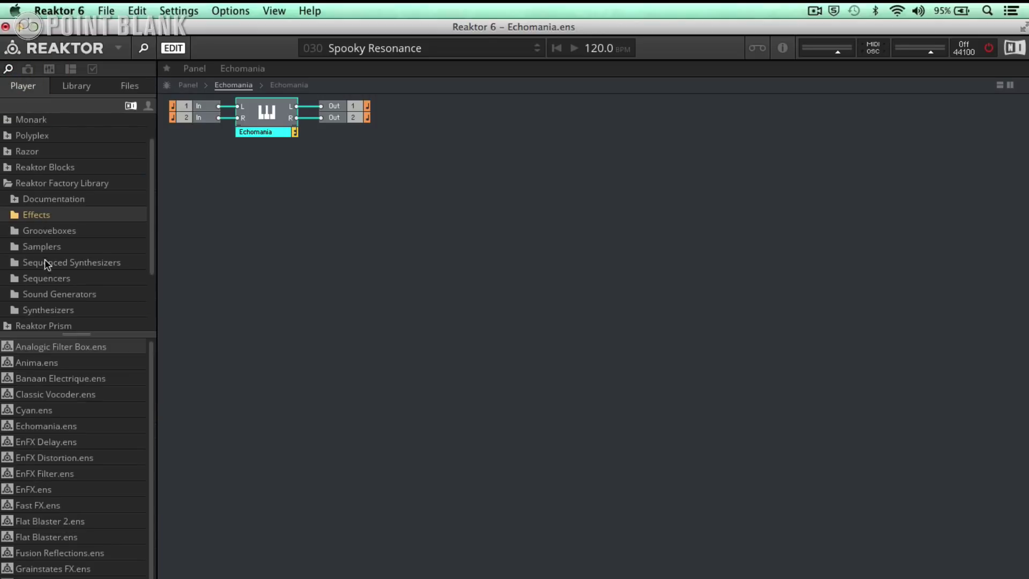
click(61, 316)
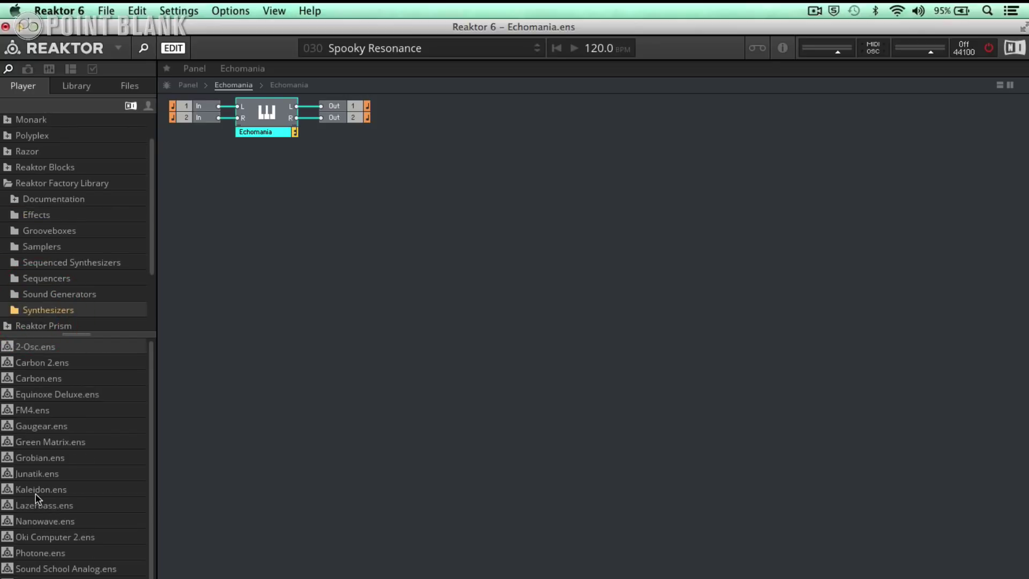
click(42, 476)
double_click(42, 477)
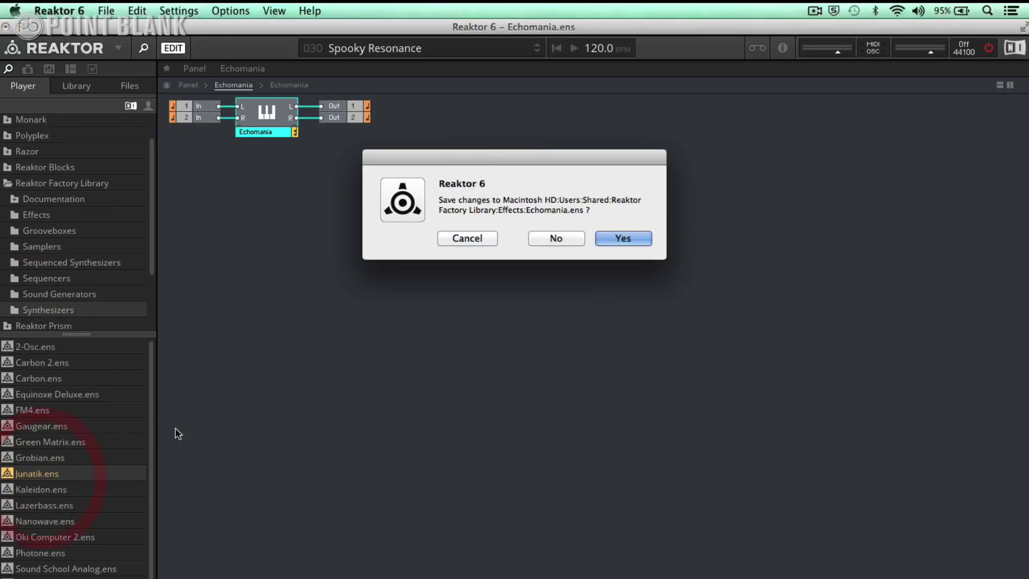
click(577, 240)
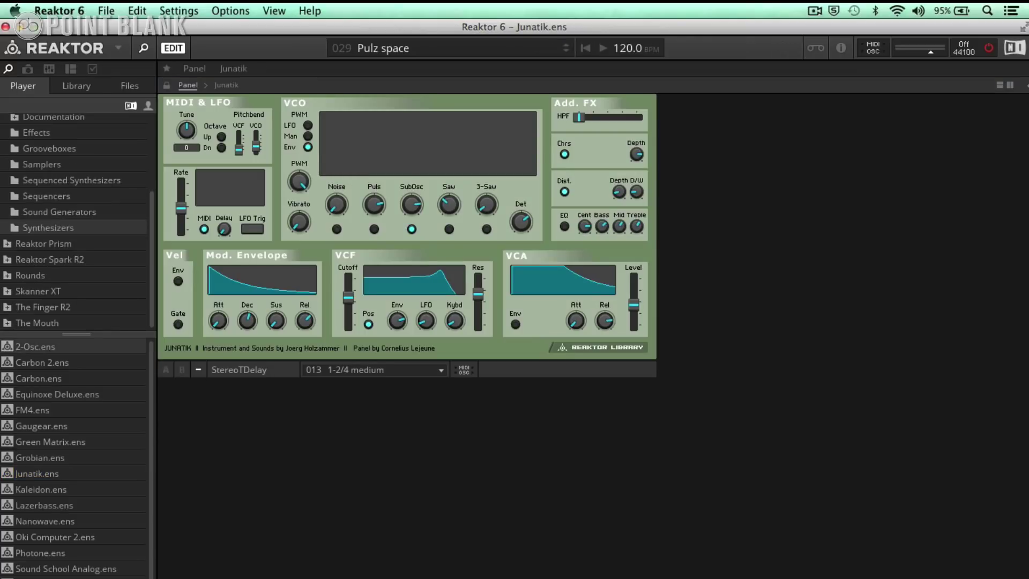
click(990, 48)
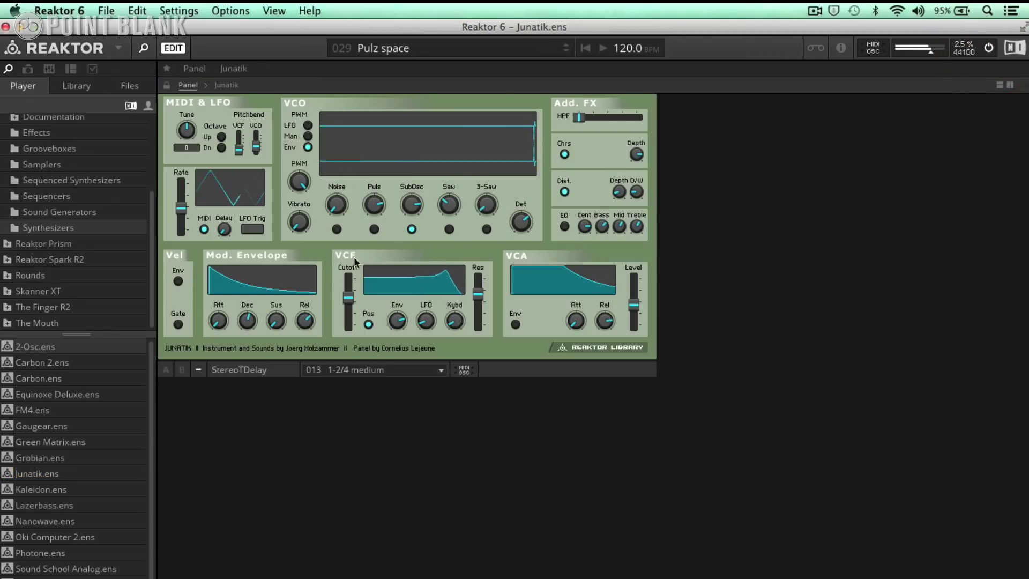
Open the Junatik ensemble structure and examine the connected Junatik and StereoTDelay instruments
click(223, 86)
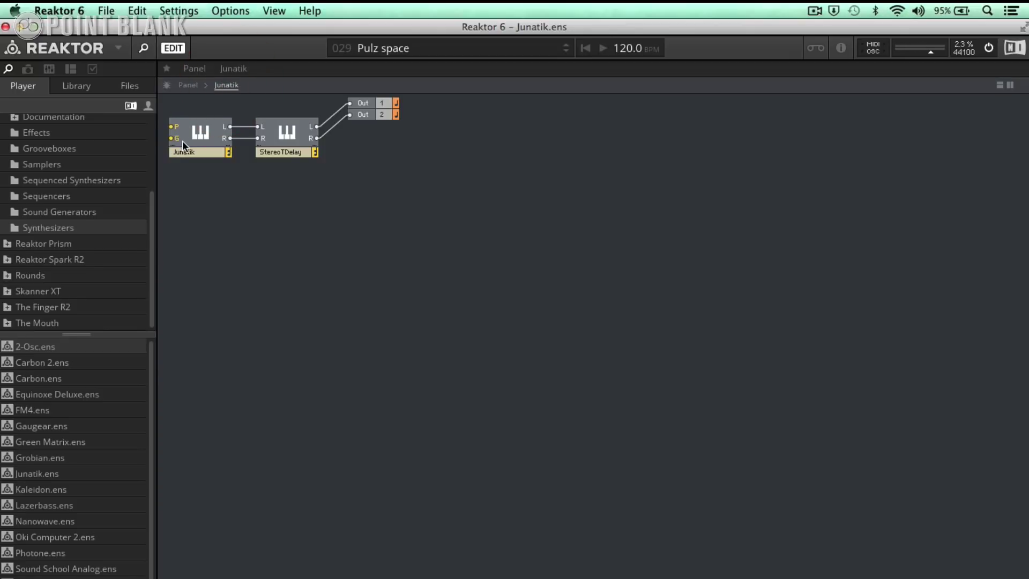
click(224, 152)
click(284, 150)
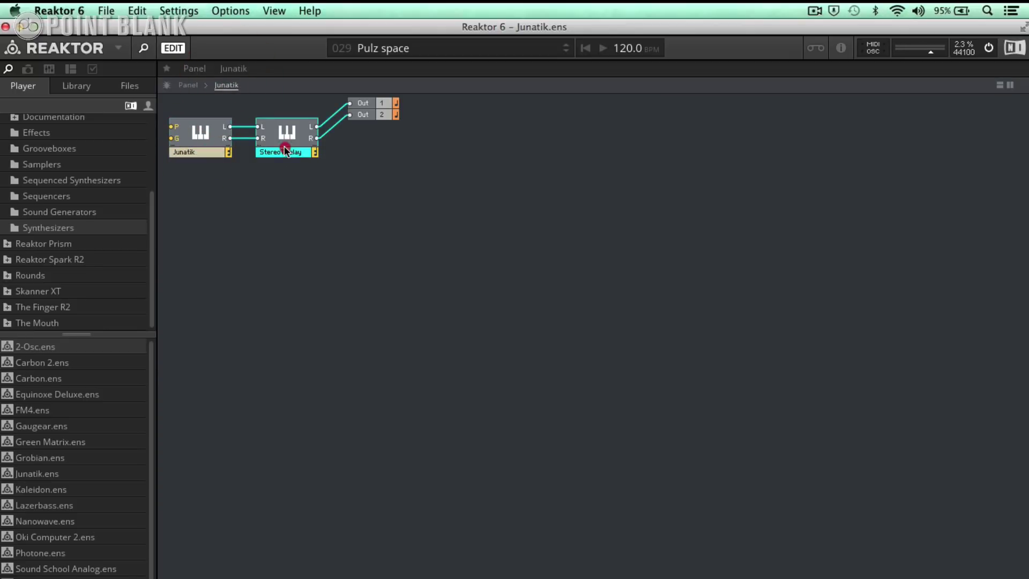
click(202, 149)
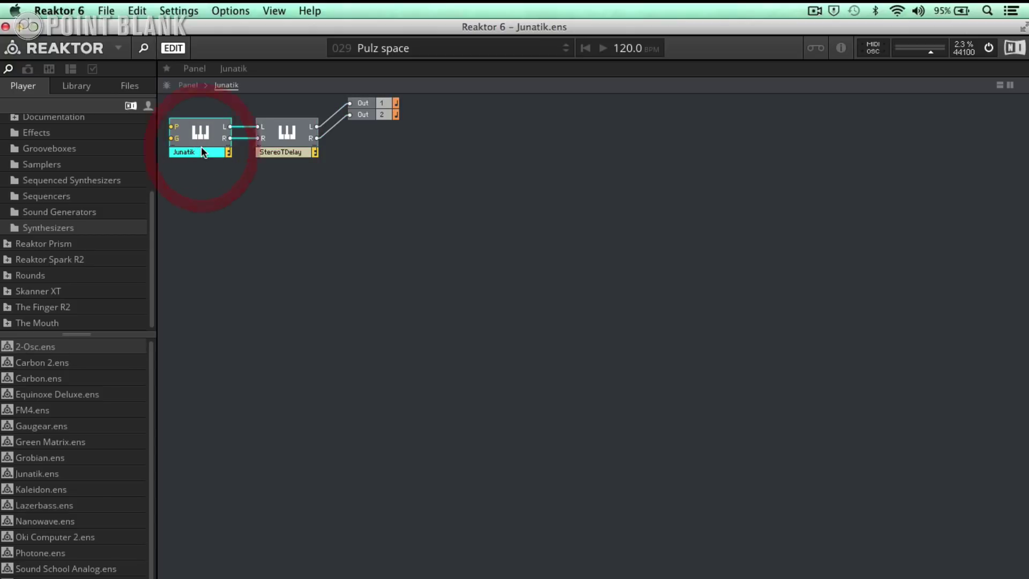
click(283, 156)
Try moving both output ports level with the StereoTDelay instrument's outputs, and undo the move
click(419, 144)
mouse_move(419, 144)
mouse_down()
mouse_move(346, 100)
mouse_move(388, 130)
mouse_up()
click(388, 131)
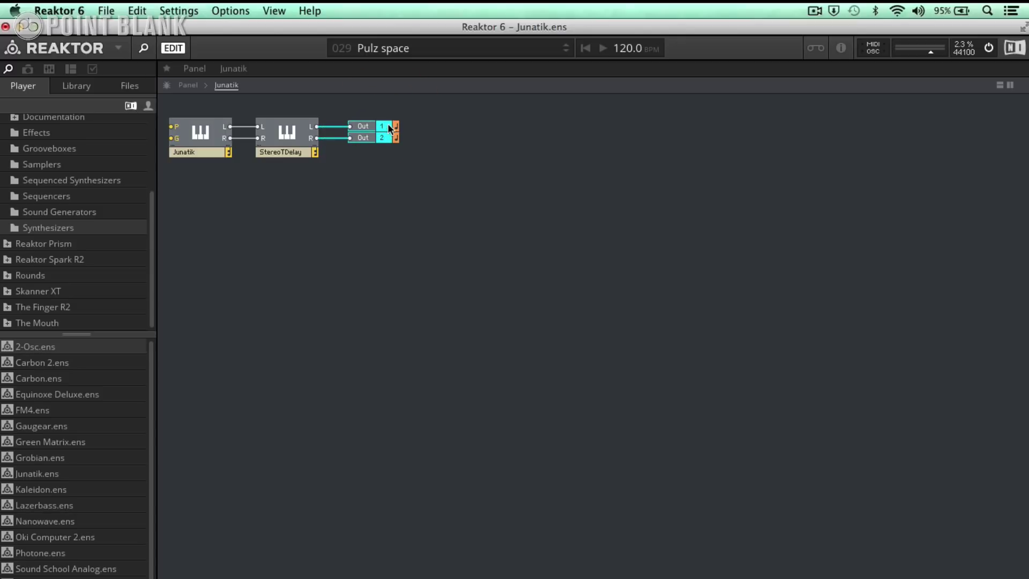
key(super+z)
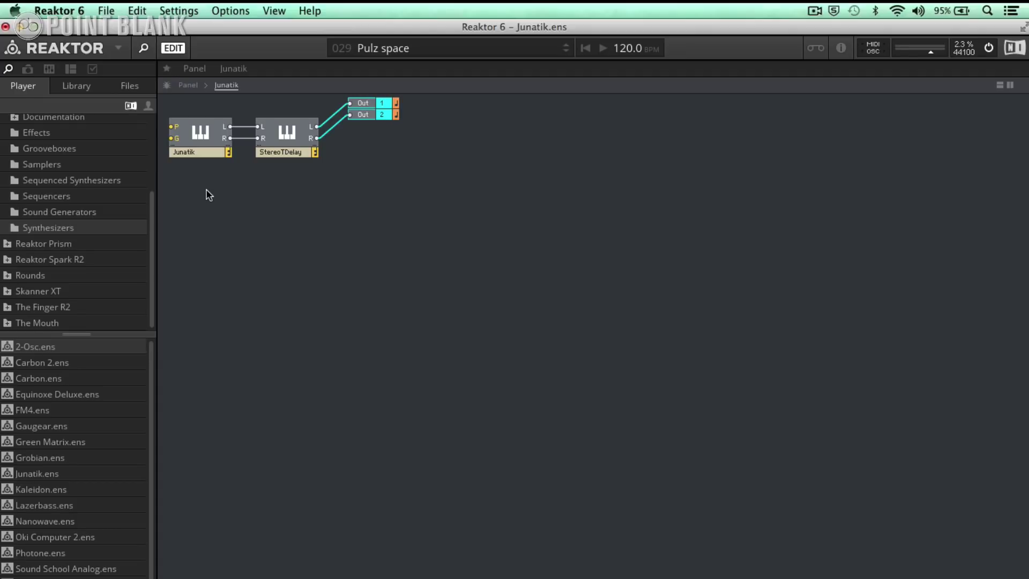
Return to the Junatik ensemble's panel and display its snapshot banks
double_click(209, 194)
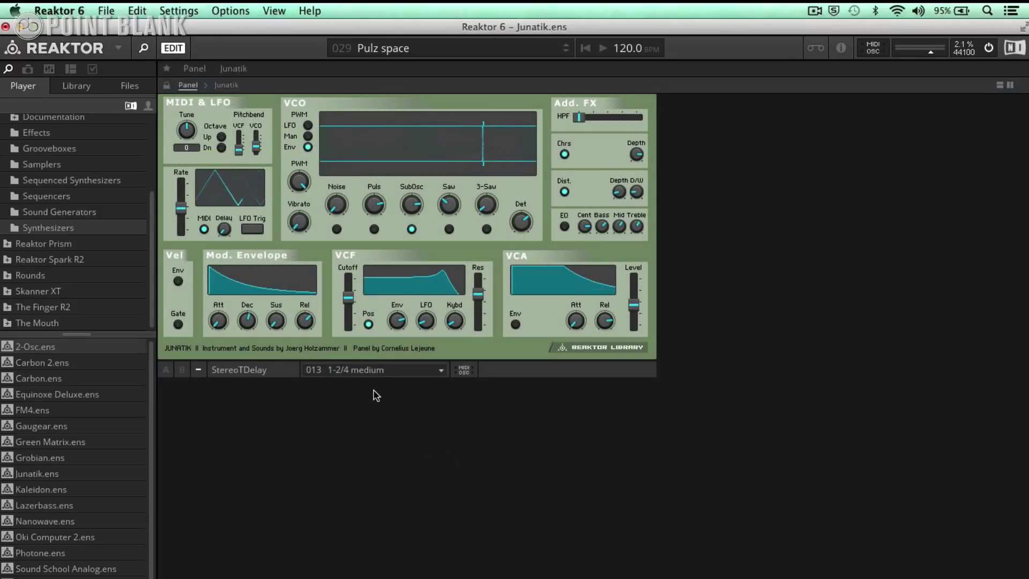
click(28, 71)
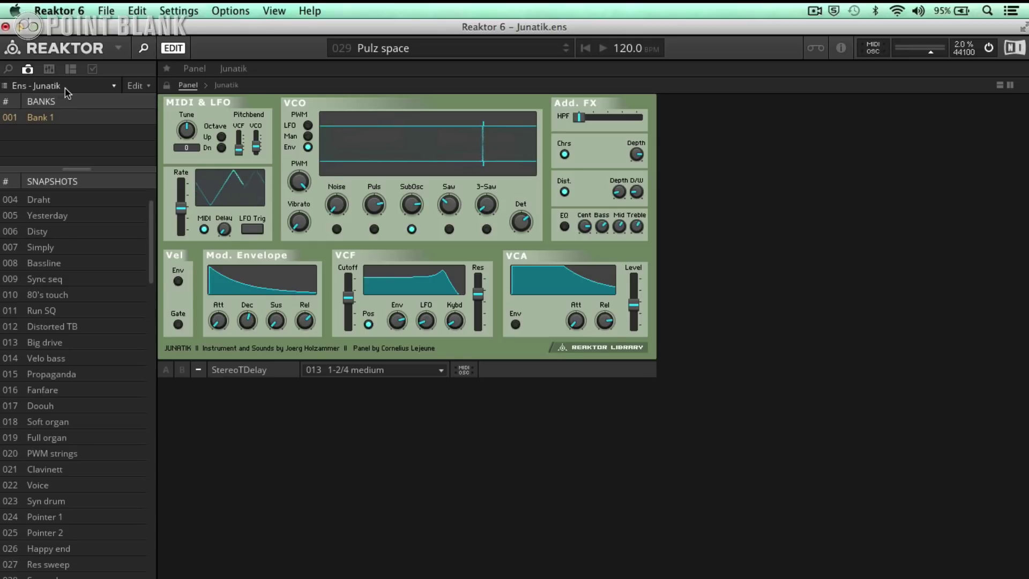
Go back to the ensemble structure and select the Junatik instrument, followed by StereoTDelay
click(229, 86)
click(198, 150)
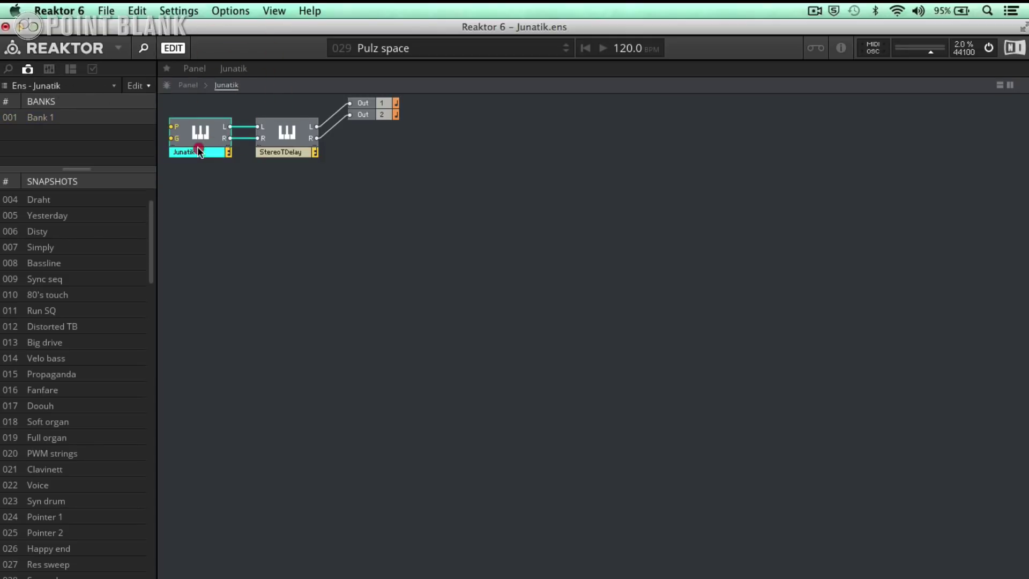
click(274, 149)
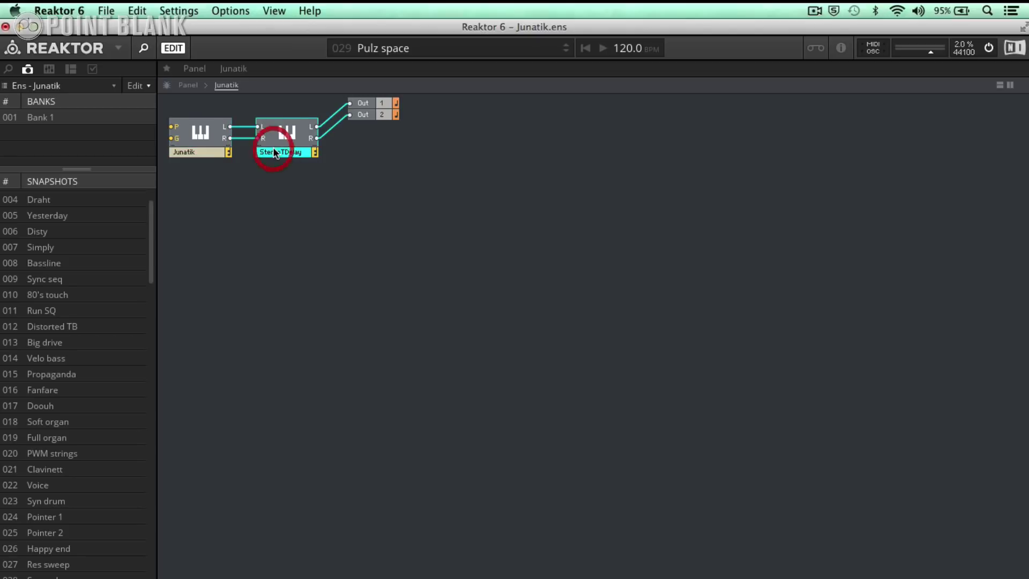
Display the snapshot list of the Junatik instrument, followed by that of the StereoTDelay instrument
click(56, 87)
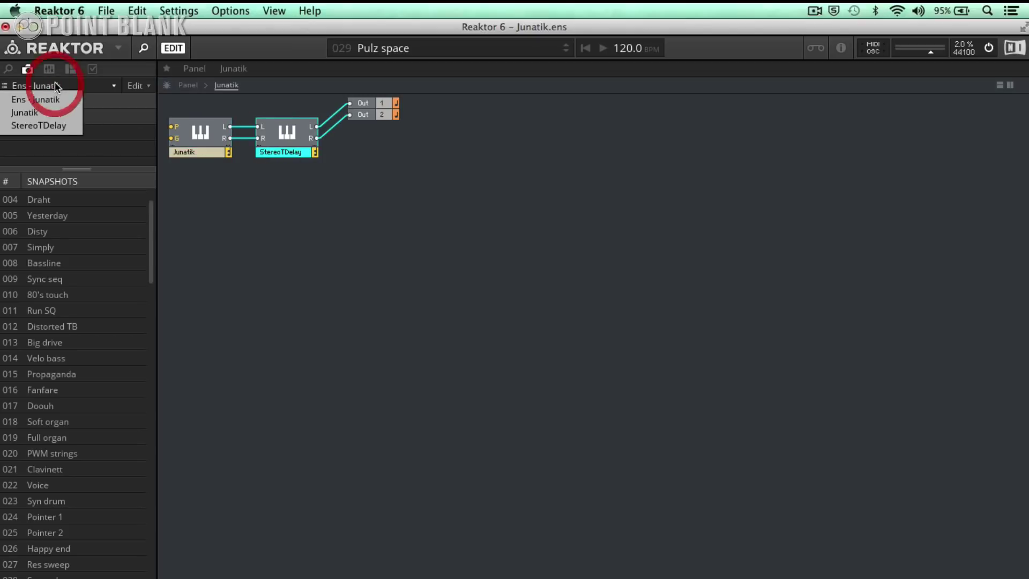
click(22, 114)
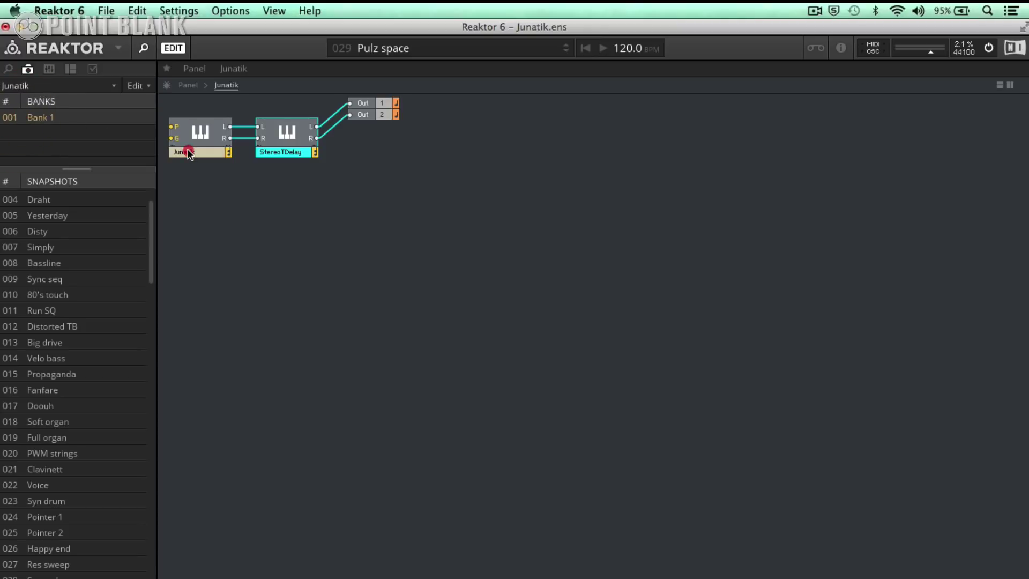
click(45, 87)
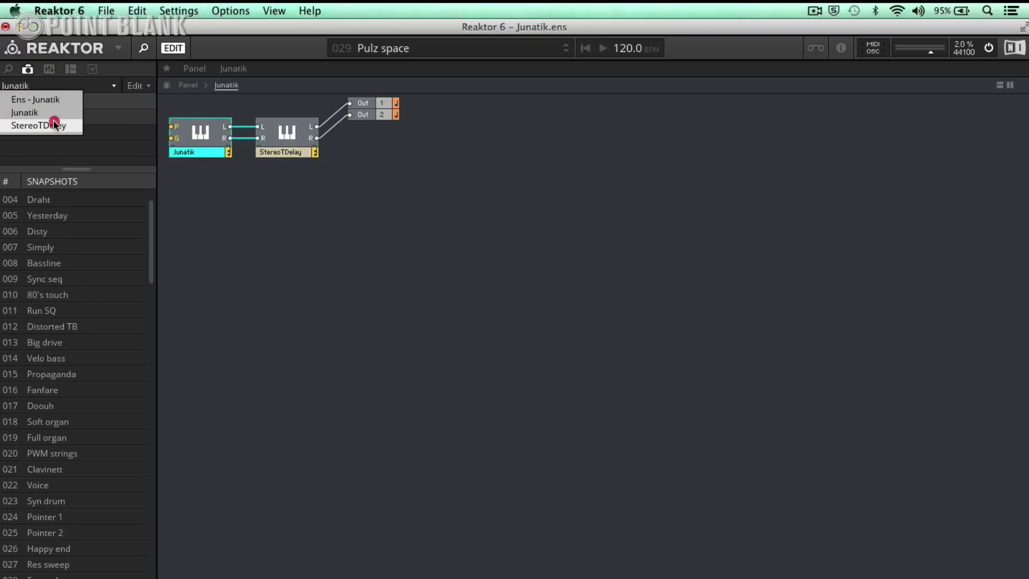
click(32, 126)
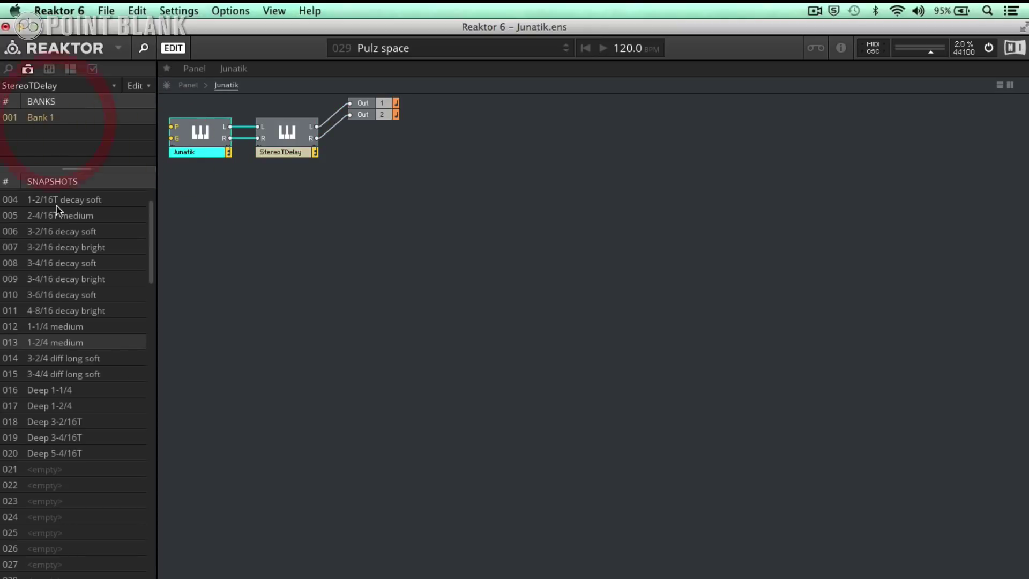
Recall several StereoTDelay snapshots one after another, from 1-2/16T decay soft to 3-6/16 decay soft
click(88, 202)
click(86, 231)
click(76, 263)
click(76, 294)
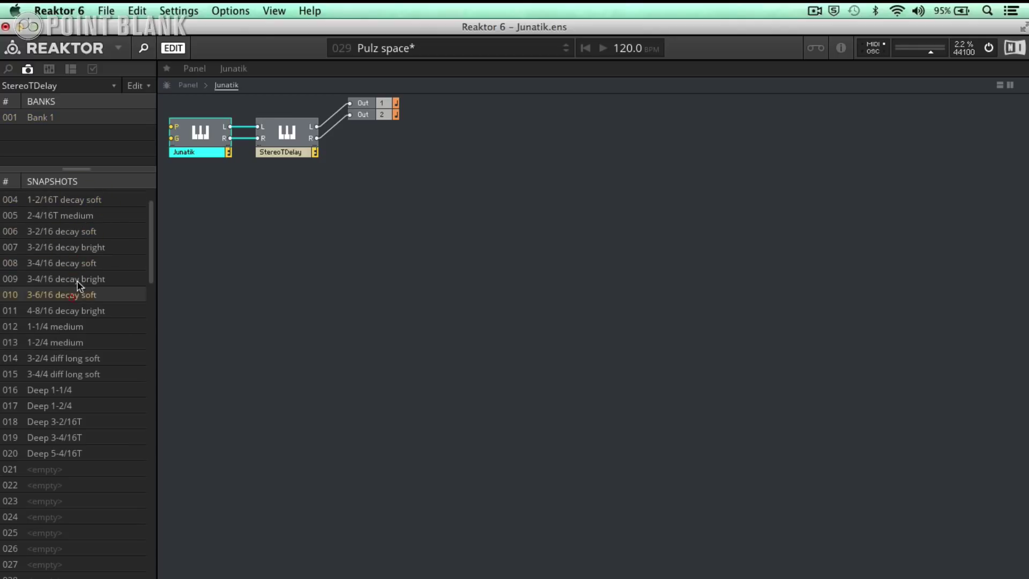
Return to the ensemble panel and recall the StereoTDelay snapshot 3-4/4 diff long soft
click(61, 96)
click(187, 86)
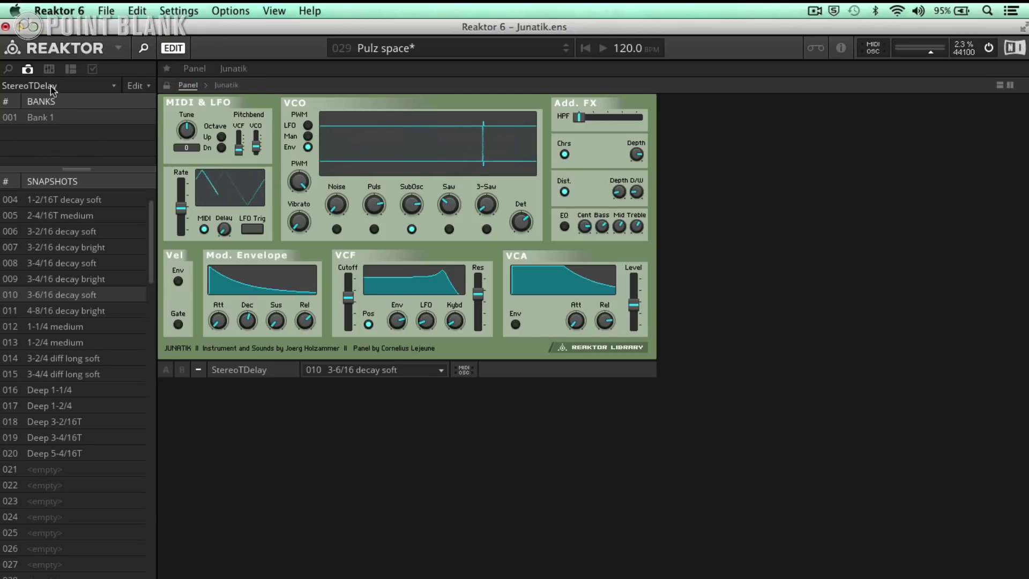
click(59, 374)
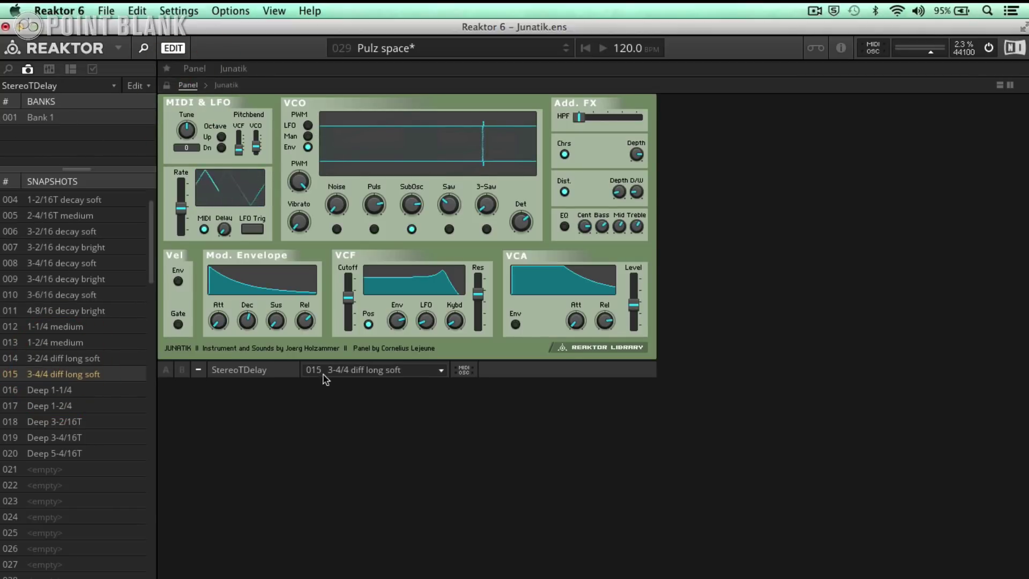
Switch the snapshot list to the Junatik instrument and recall its Velo bass snapshot
click(59, 87)
click(63, 115)
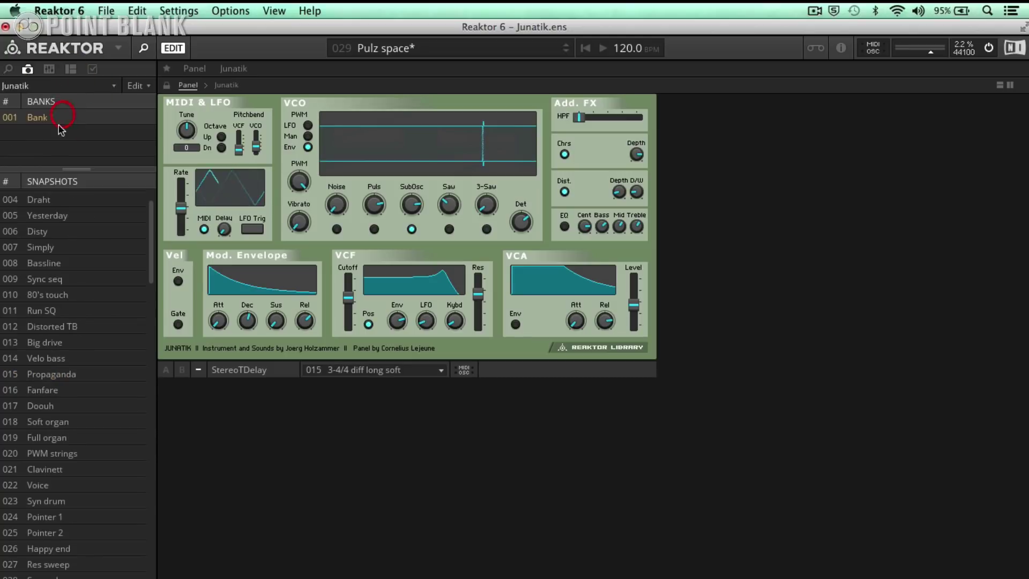
click(45, 358)
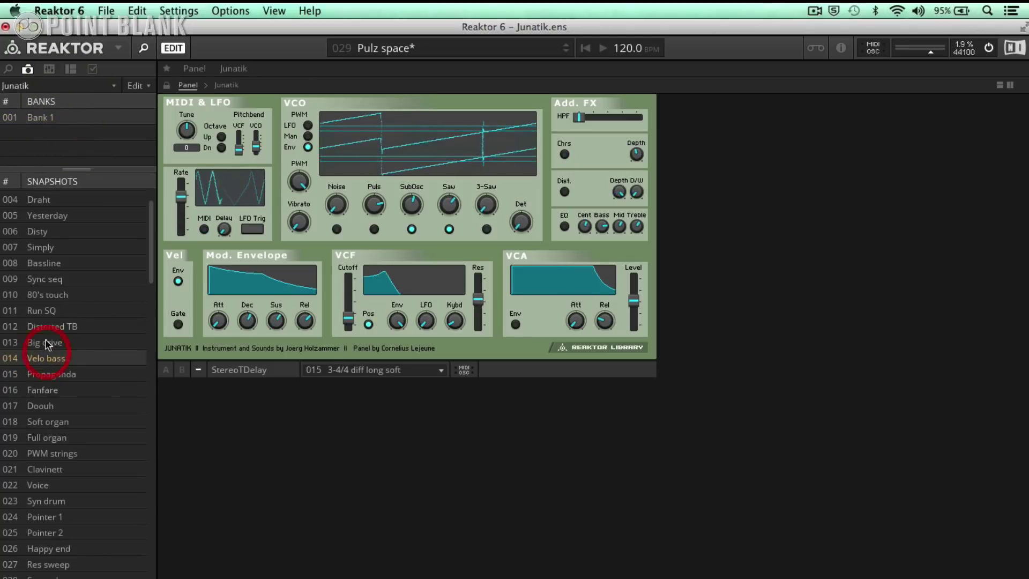
Switch to the Junatik ensemble's snapshots and recall several, including Disty, Sync seq, Distorted TB and Velo bass, ending on Bassline
click(86, 85)
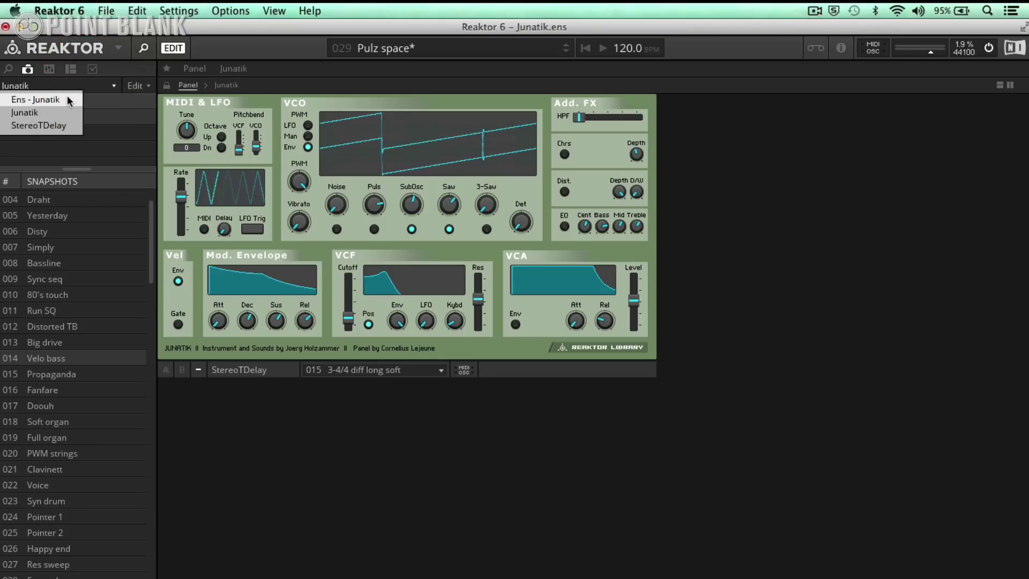
click(68, 100)
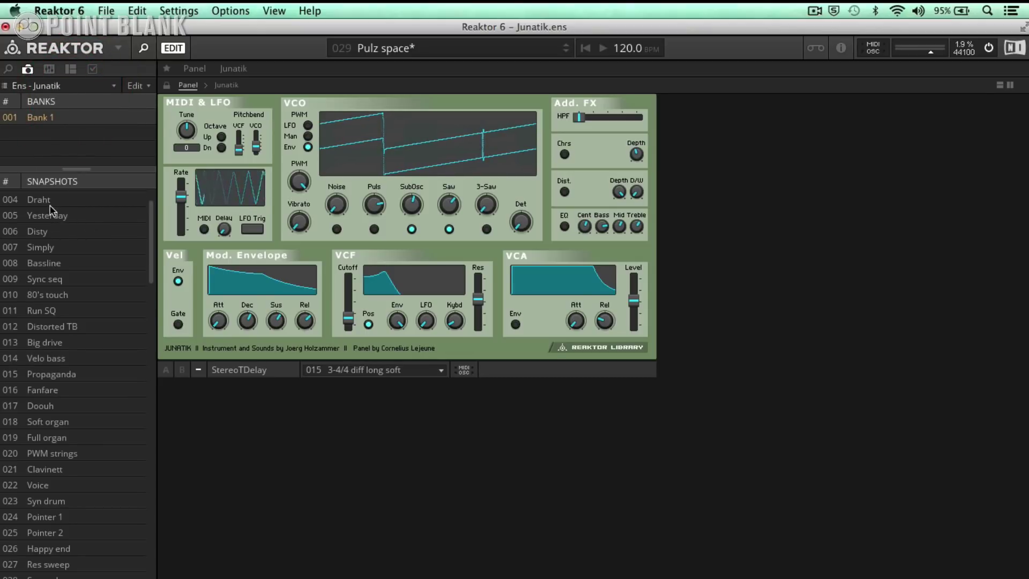
click(51, 231)
click(59, 279)
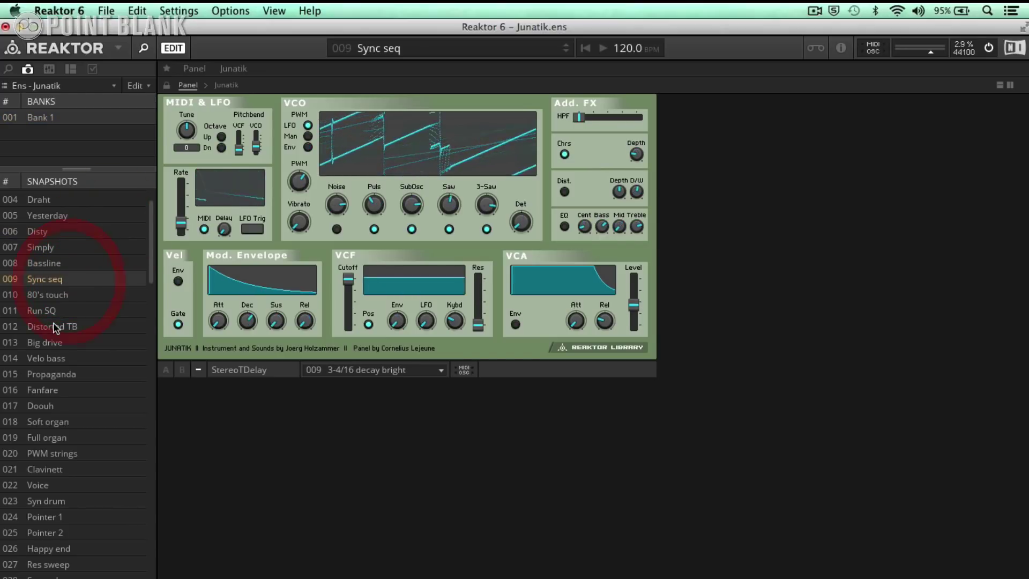
click(53, 326)
click(59, 279)
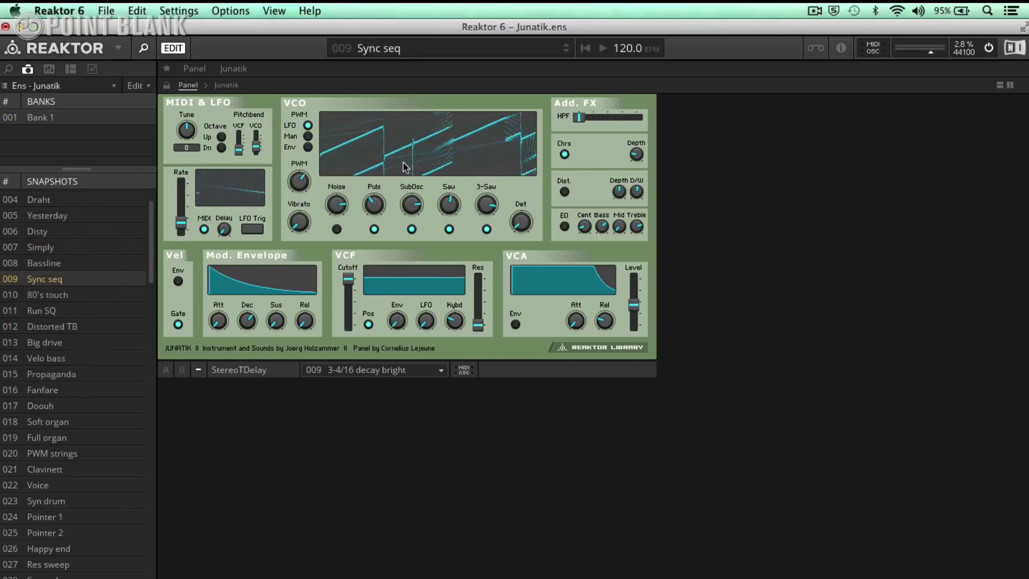
click(75, 359)
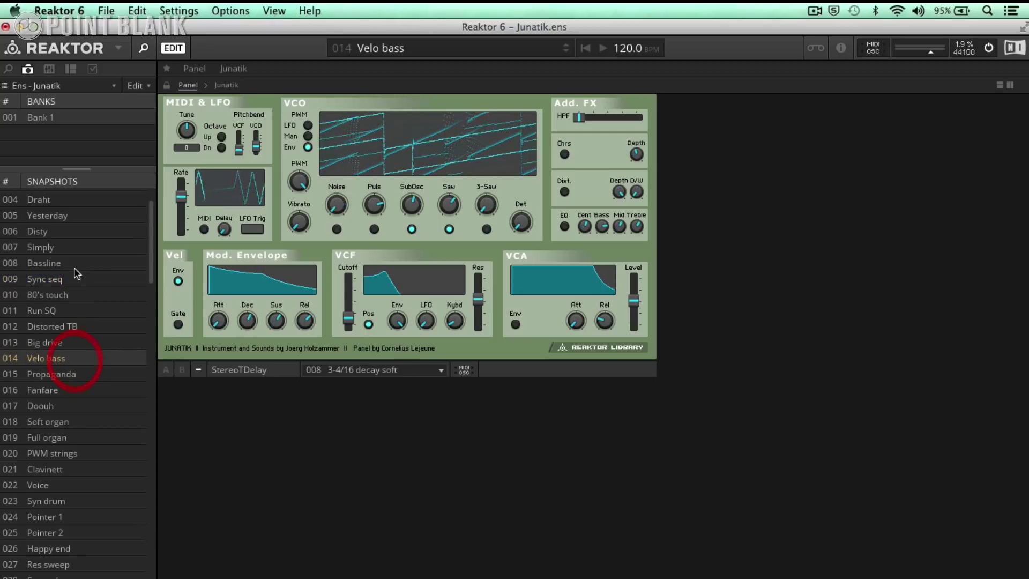
click(73, 265)
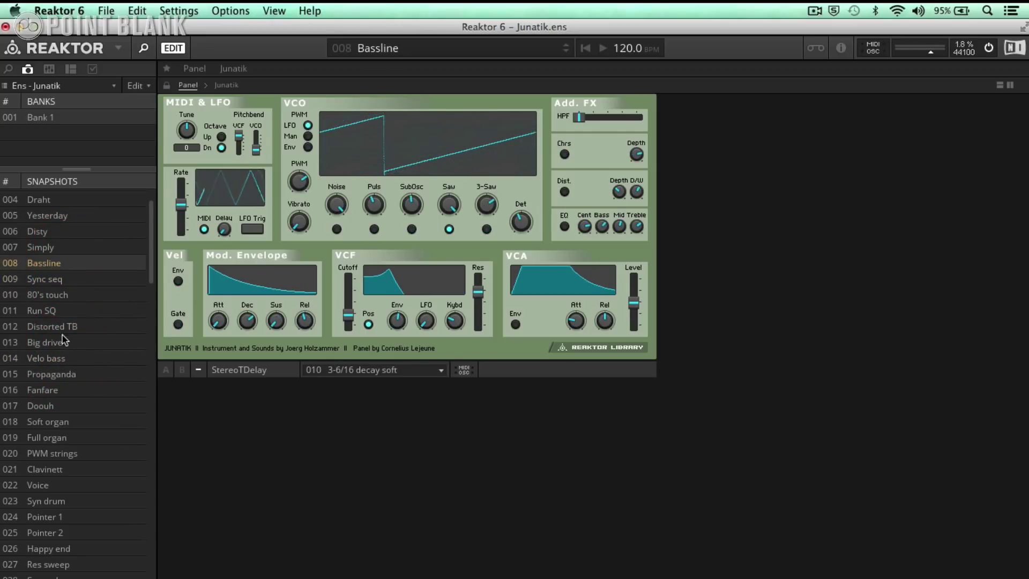
Expand the StereoTDelay panel and recall ensemble snapshots Distorted TB, Sync seq, Fanfare, Run SQ and Simply, ending on Disty
click(199, 369)
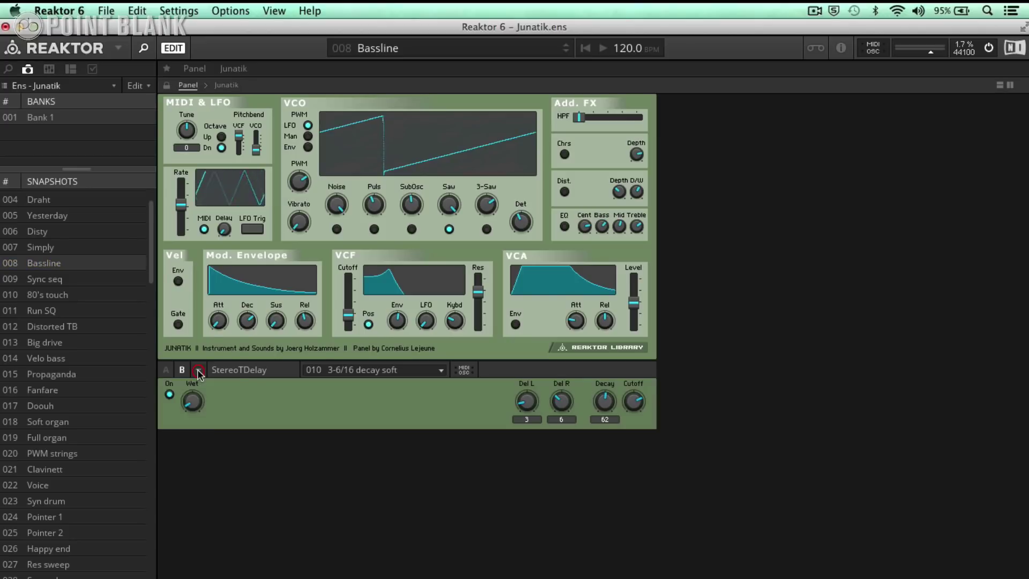
click(46, 324)
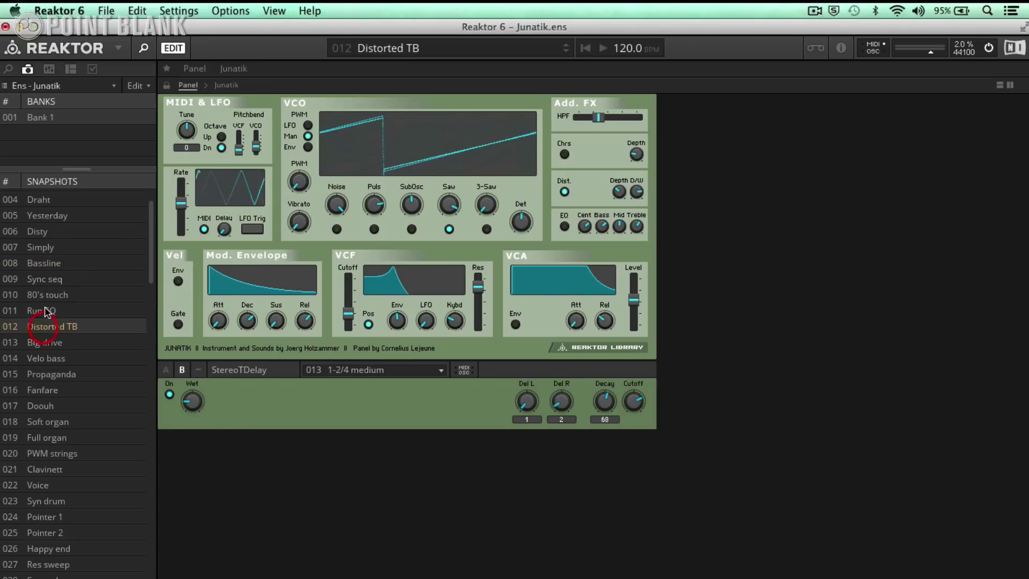
click(45, 279)
click(45, 390)
click(41, 311)
click(42, 248)
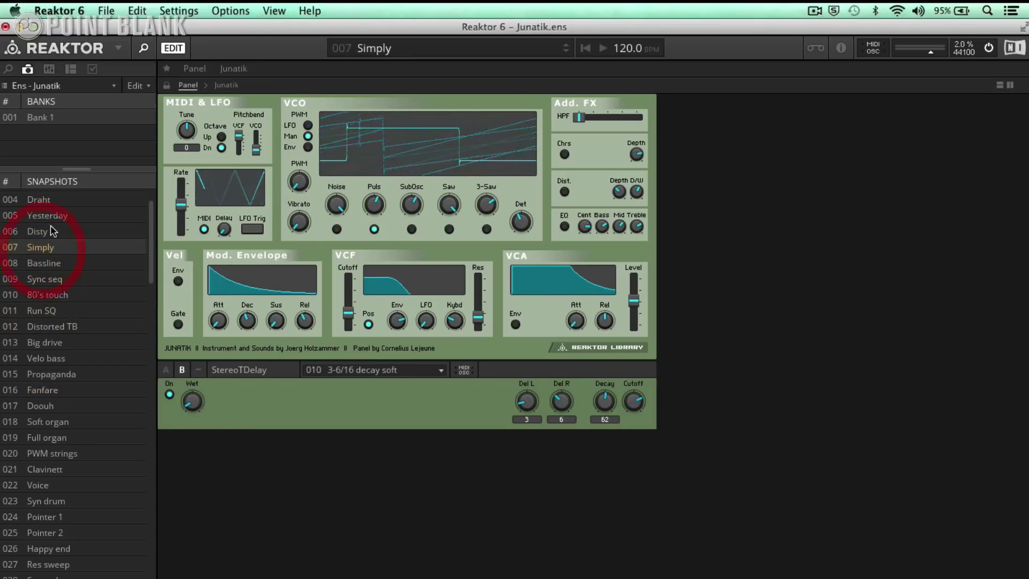
click(47, 231)
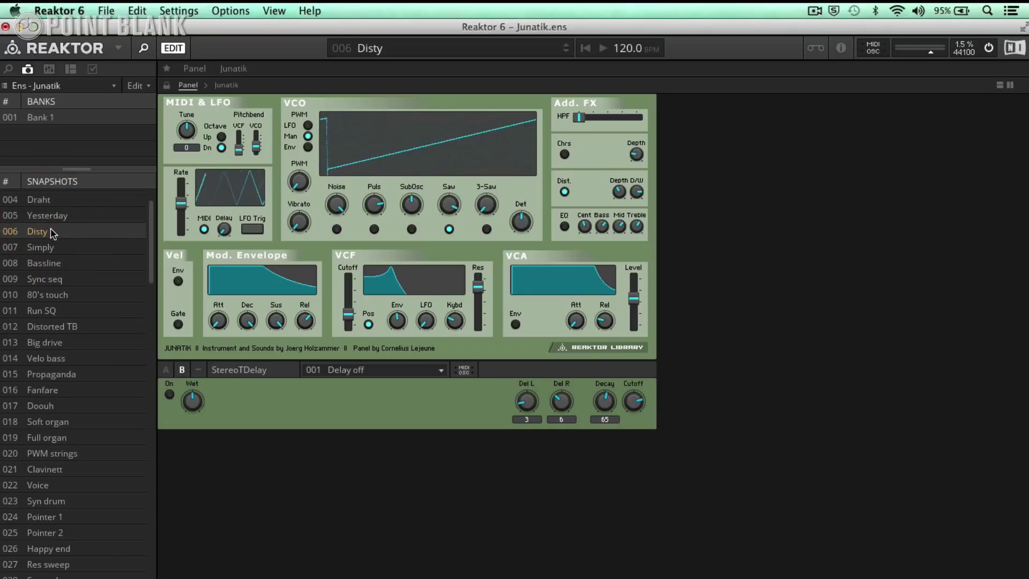